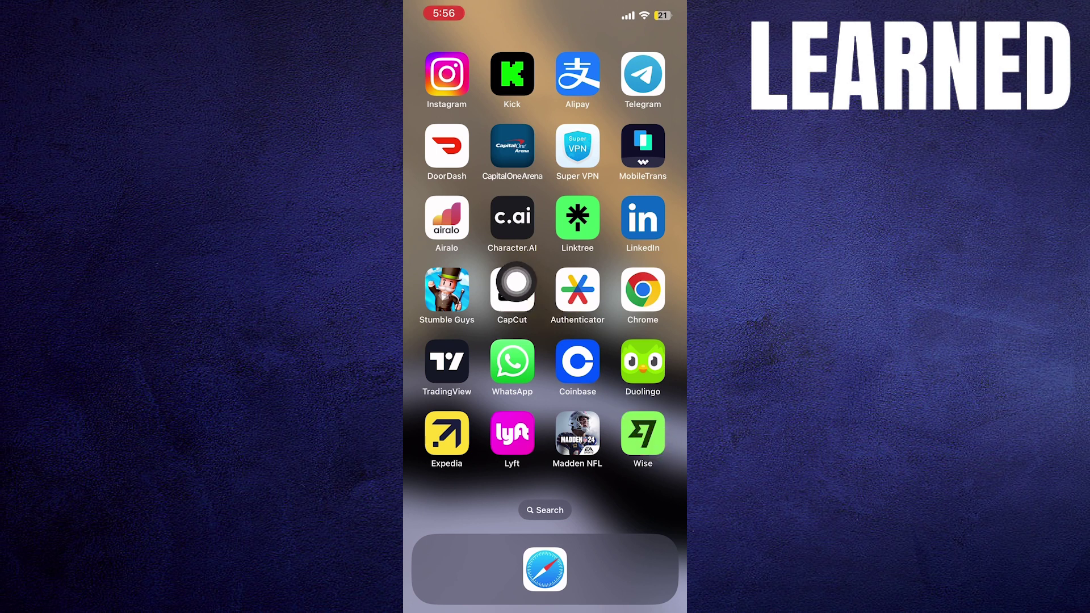
Launch CapCut and pick three document photos for a new project.
left_click(511, 289)
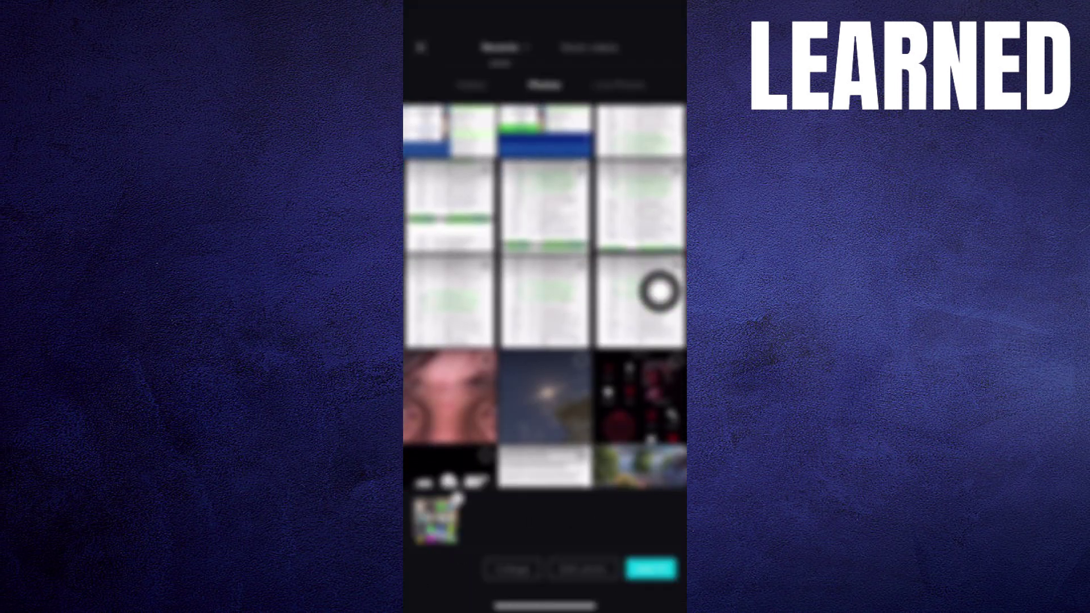
left_click(487, 227)
left_click(571, 225)
left_click(649, 224)
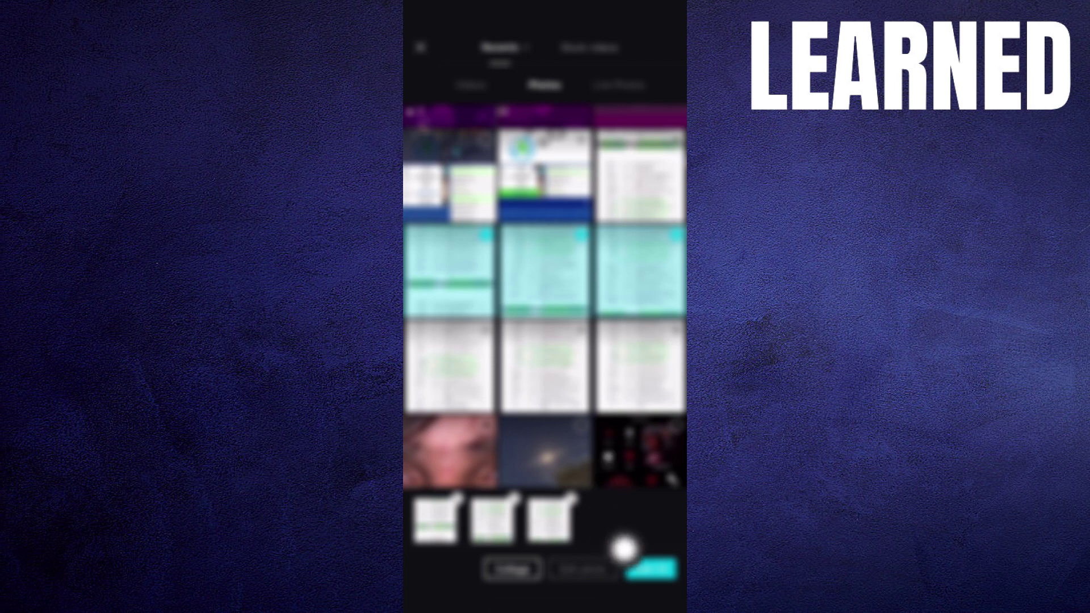
Add the three photos to the editor and delete the CapCut ending clip, leaving nine seconds.
left_click(654, 566)
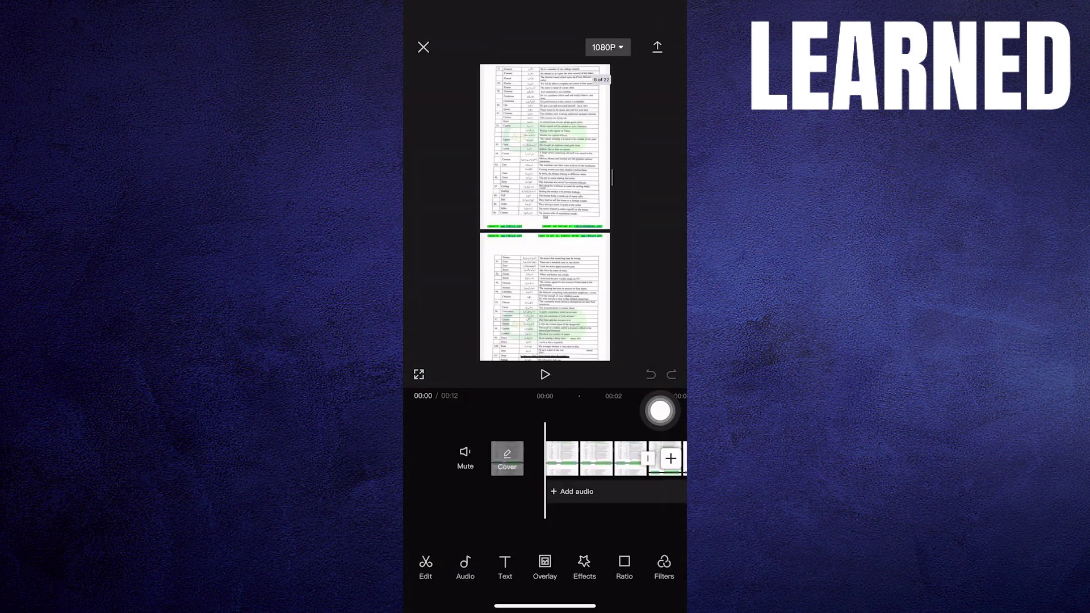
left_click_drag(630, 460, 426, 460)
left_click(503, 460)
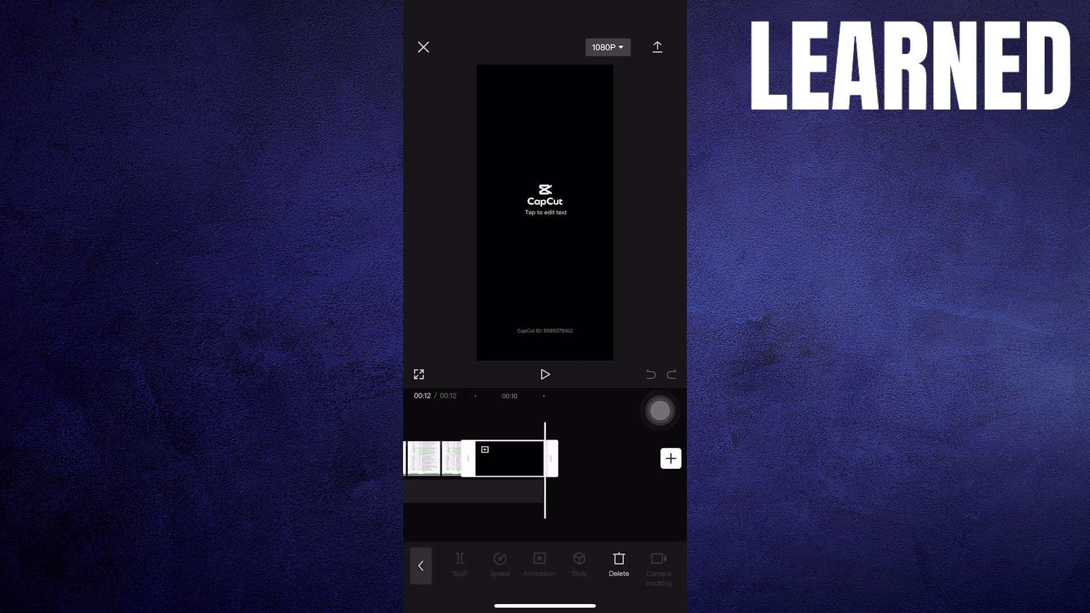
left_click(625, 567)
left_click_drag(426, 461, 648, 460)
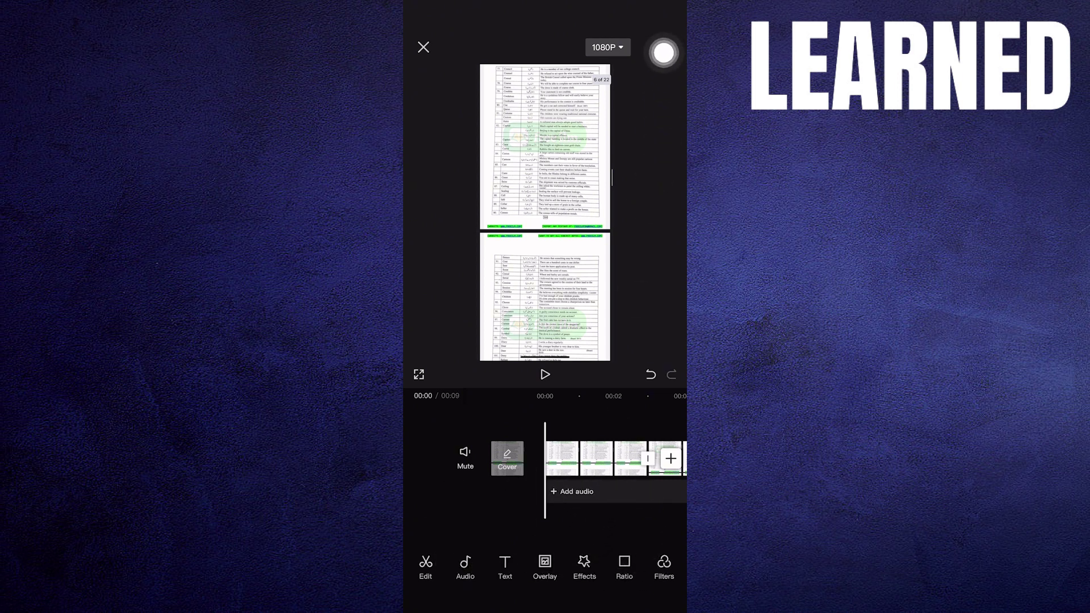
Export the nine-second document-photo video.
left_click(657, 47)
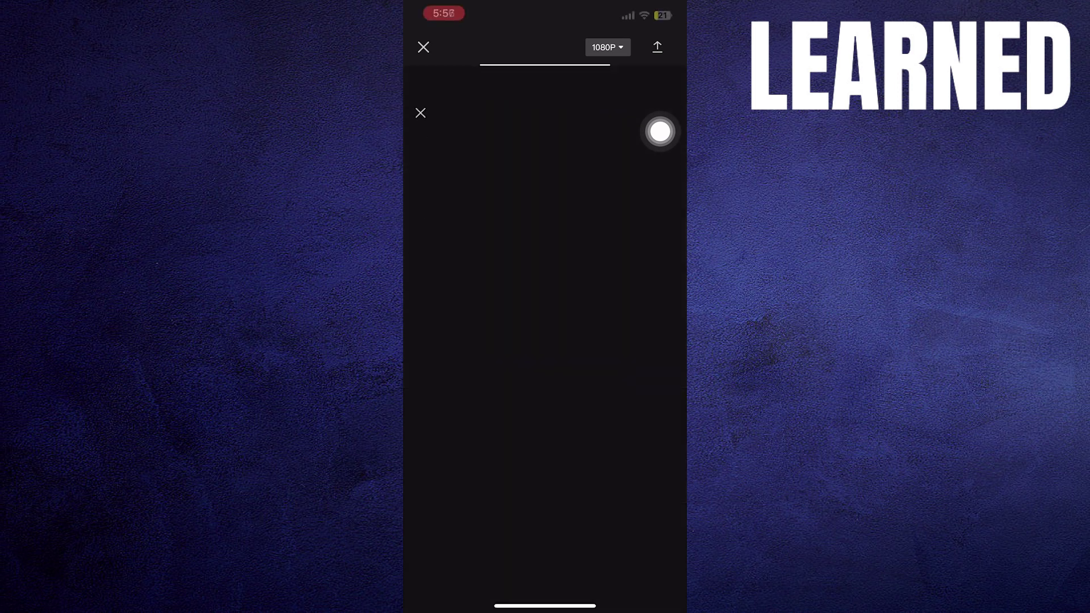